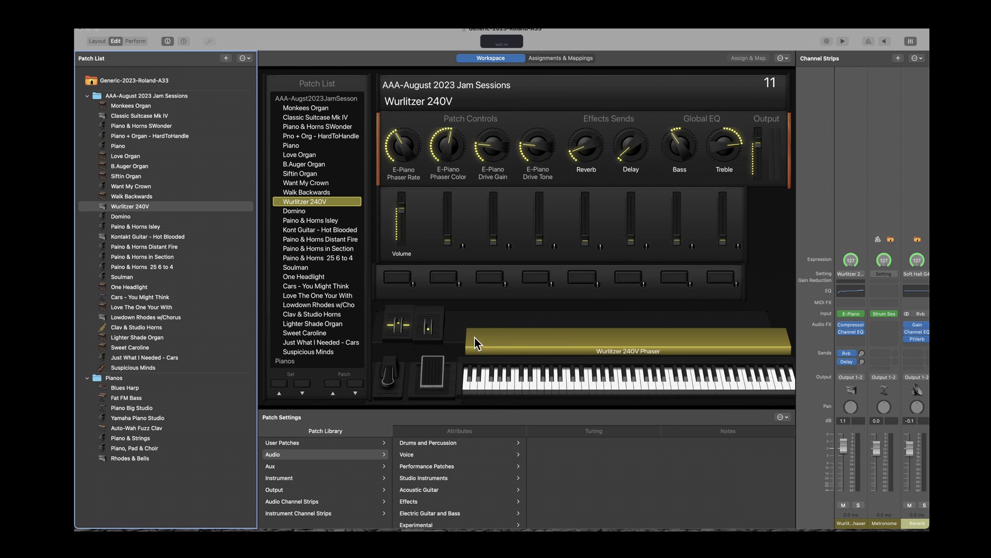
In the Generic-2023-Roland-A33 layout, inspect the keyboard, mod and pitch wheels, MIDI 14 knob and Ctrl 3 fader.
left_click(141, 80)
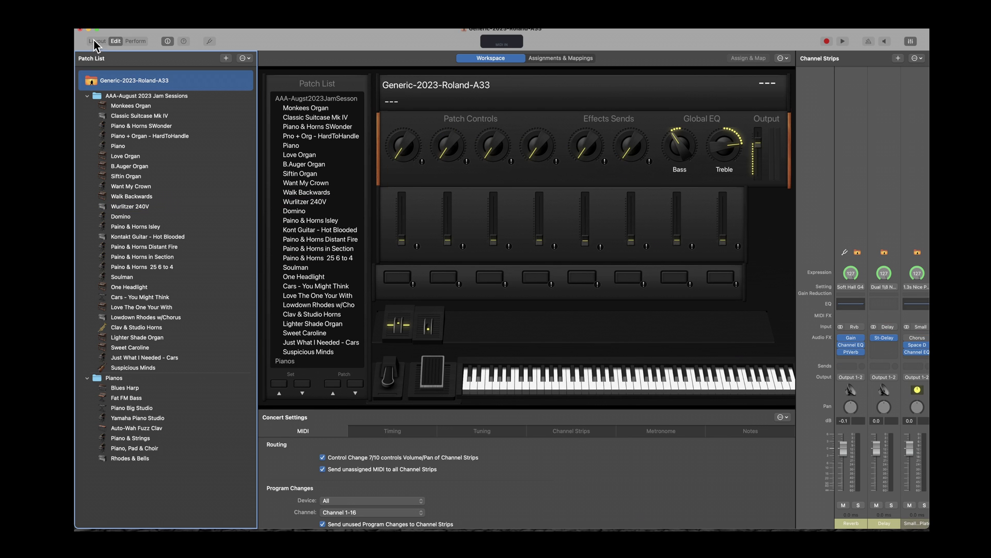
left_click(94, 42)
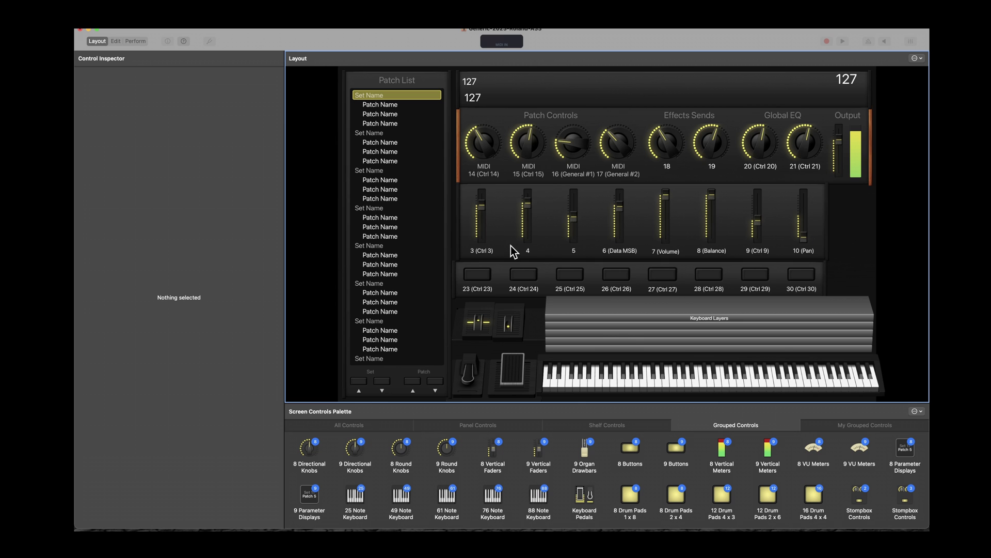
left_click(633, 335)
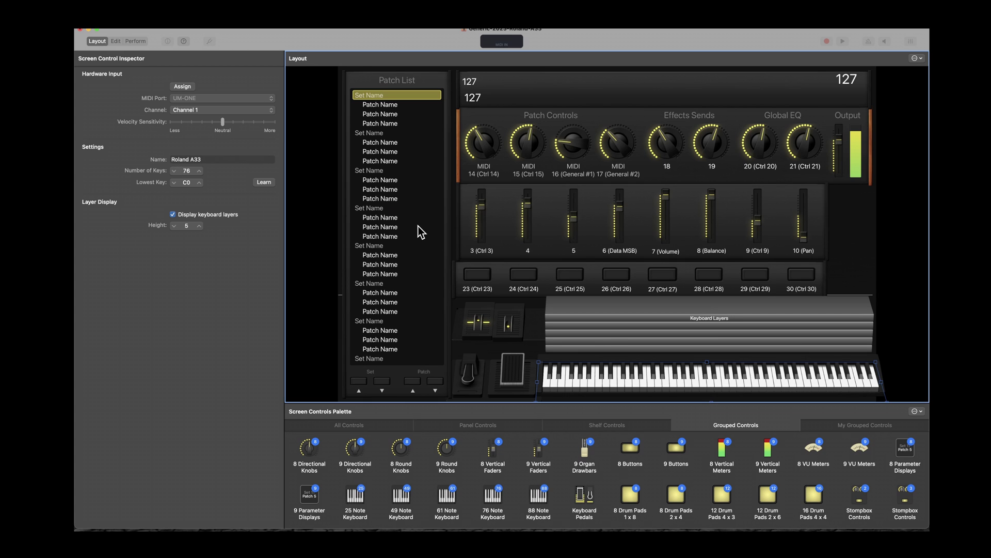
left_click(509, 330)
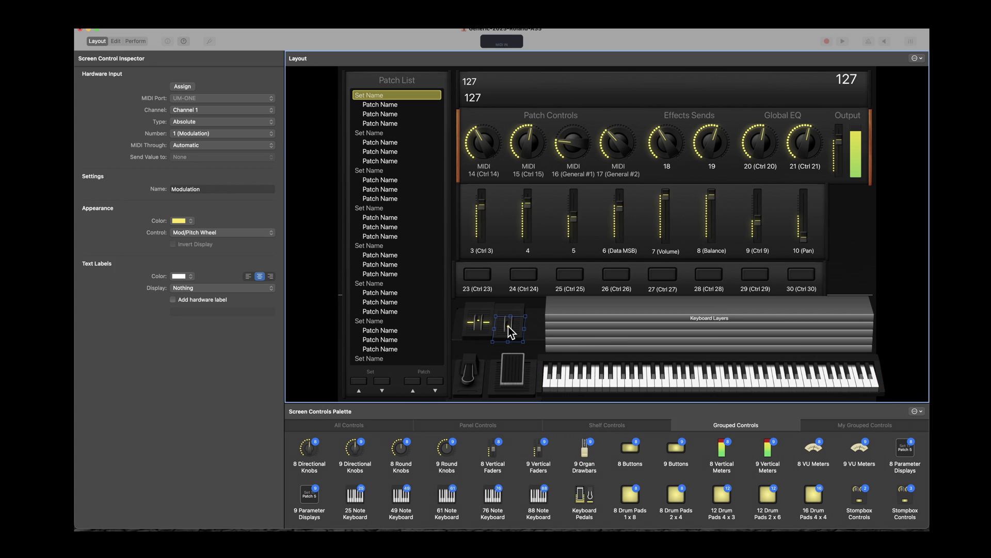
left_click(477, 326)
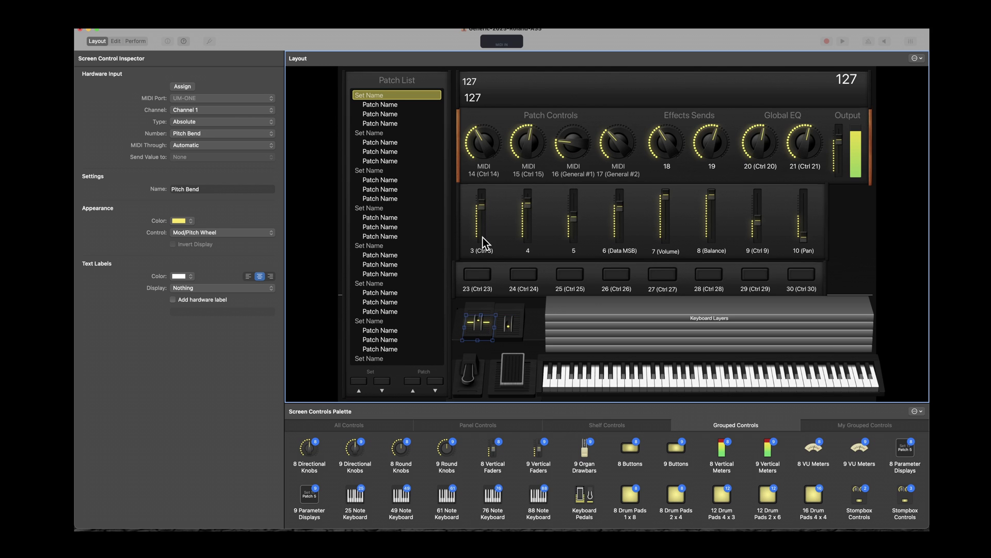
left_click(484, 149)
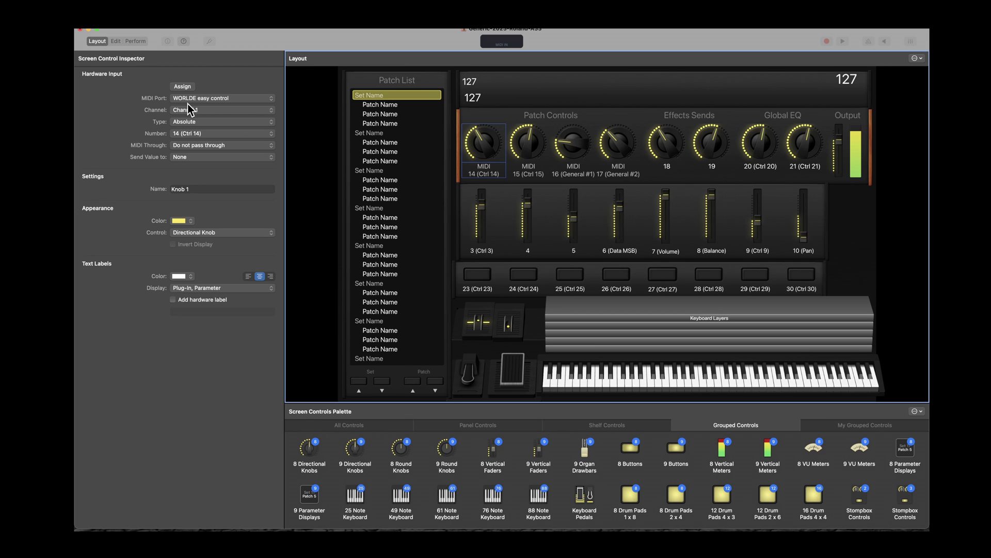
left_click(484, 217)
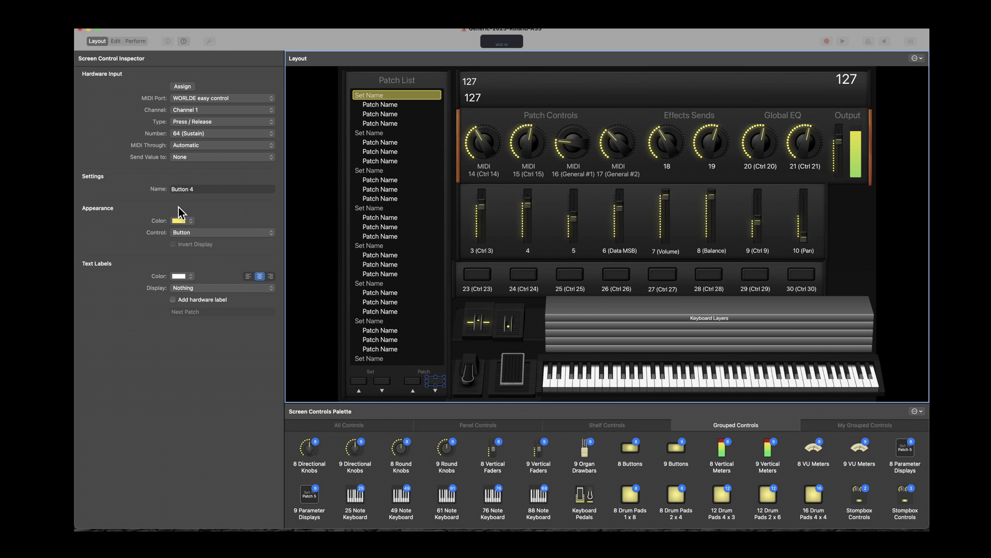
Switch back to Edit mode and select the Piano & Horns SWonder patch in the Patch List.
left_click(116, 41)
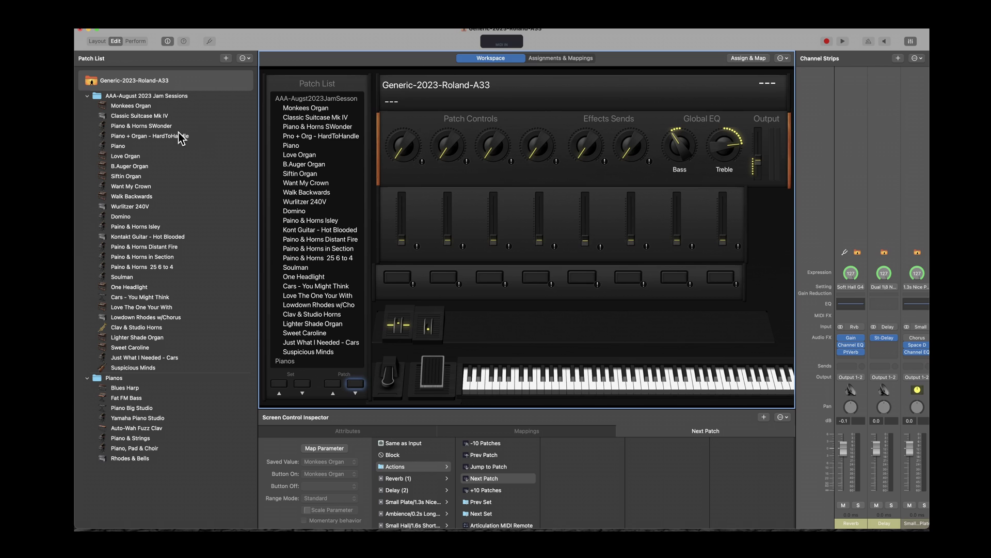
left_click(164, 129)
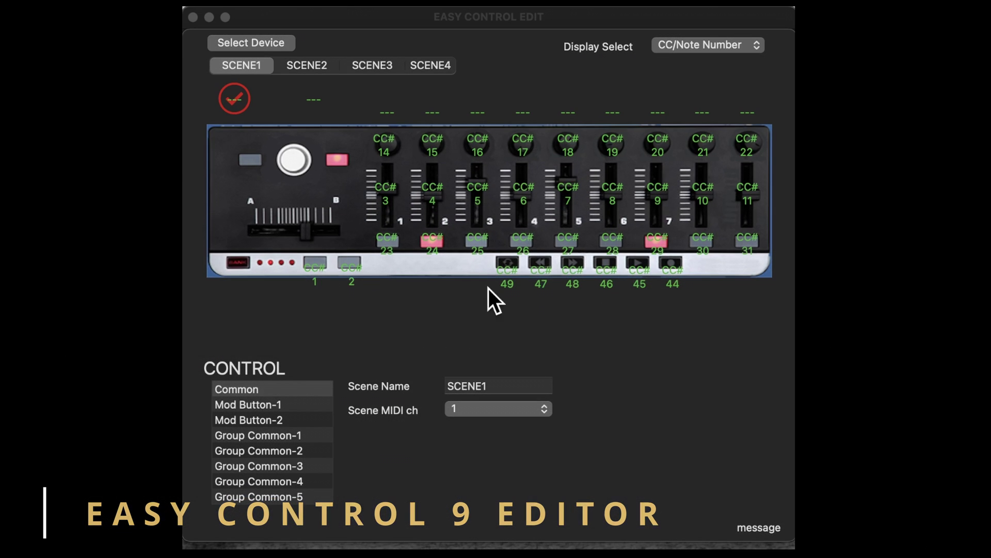
Inspect the settings of the CC 49 button, CC 3 slider, and CC 14 and CC 17 knobs.
left_click(507, 264)
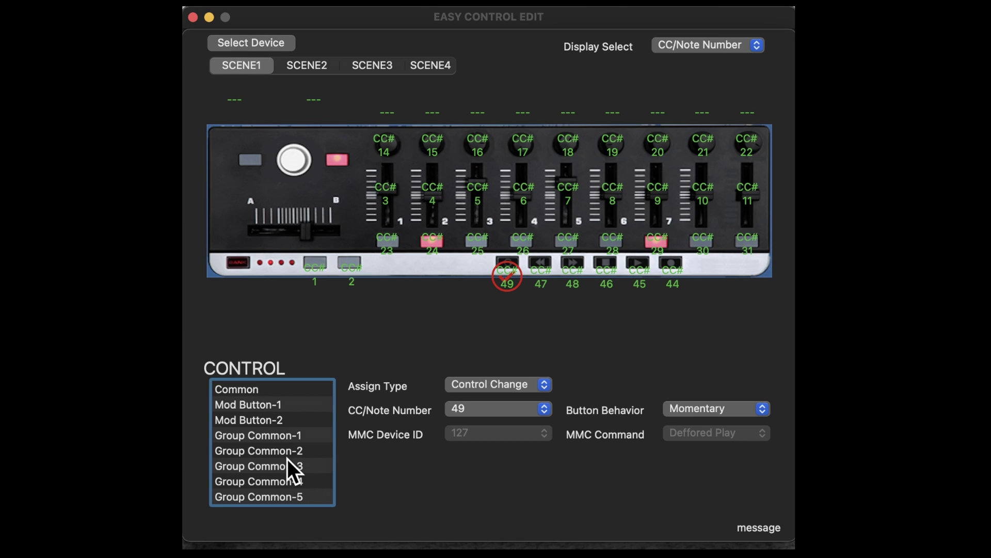
scroll(287, 458, "down", 10)
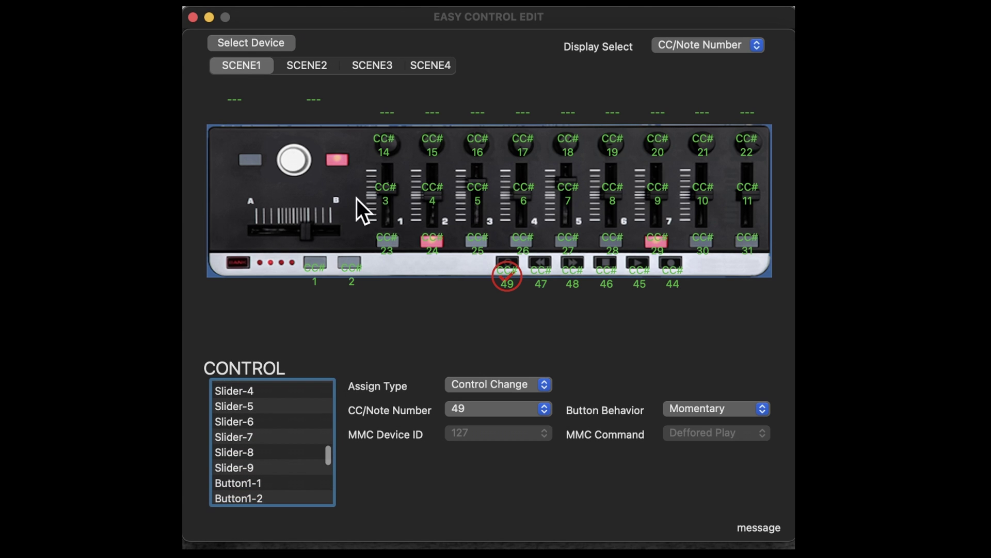
left_click(376, 193)
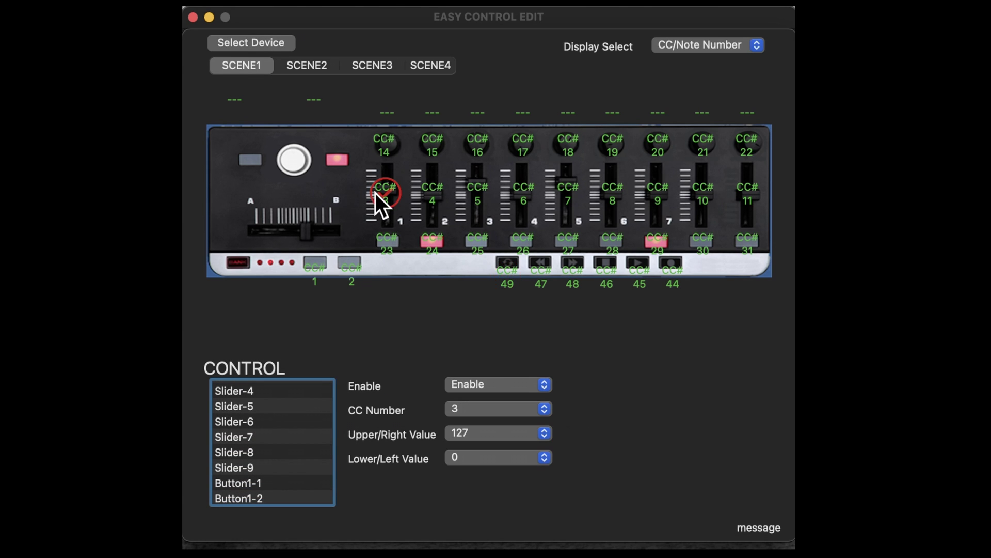
left_click(388, 150)
left_click(523, 146)
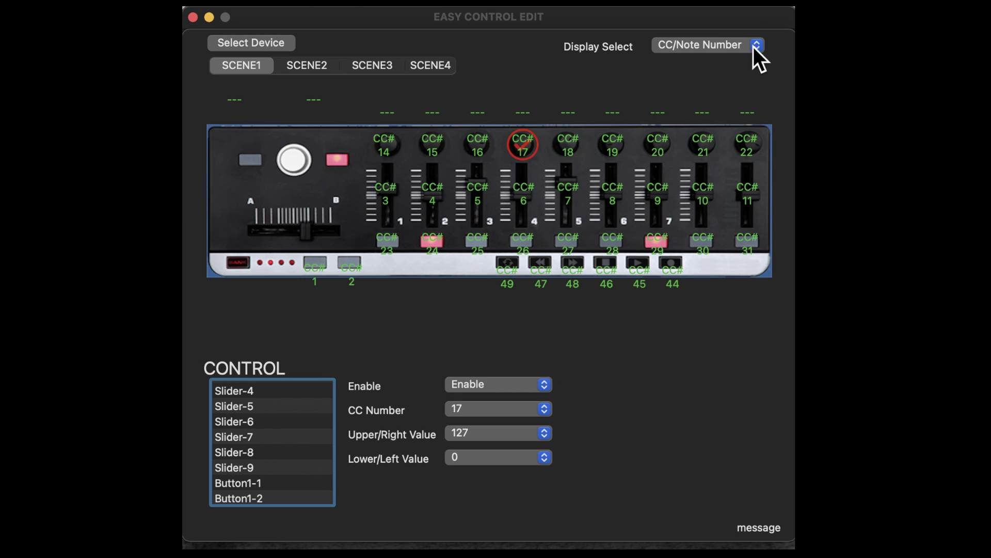
Relabel the controls by MIDI channel, then by assign type.
left_click(757, 45)
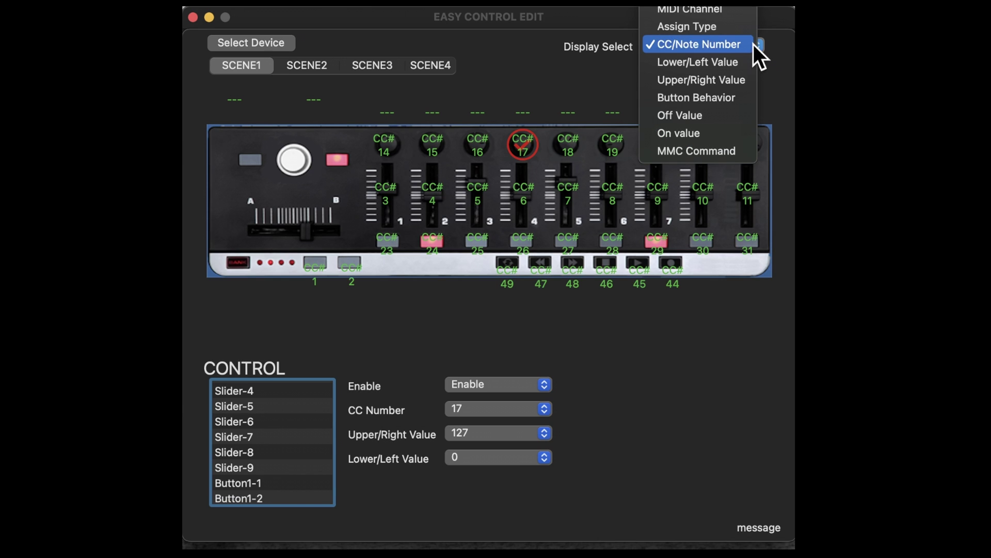
left_click(721, 10)
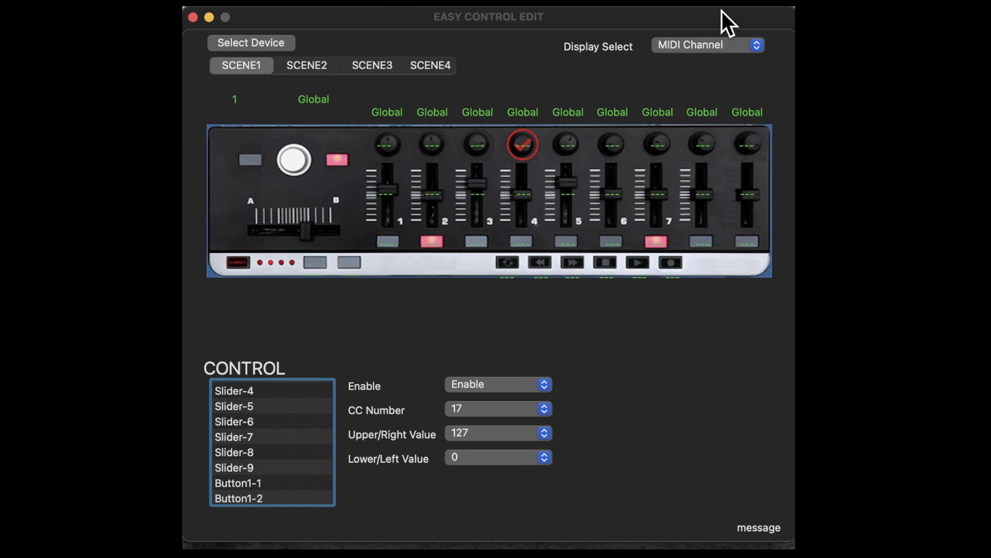
left_click(755, 45)
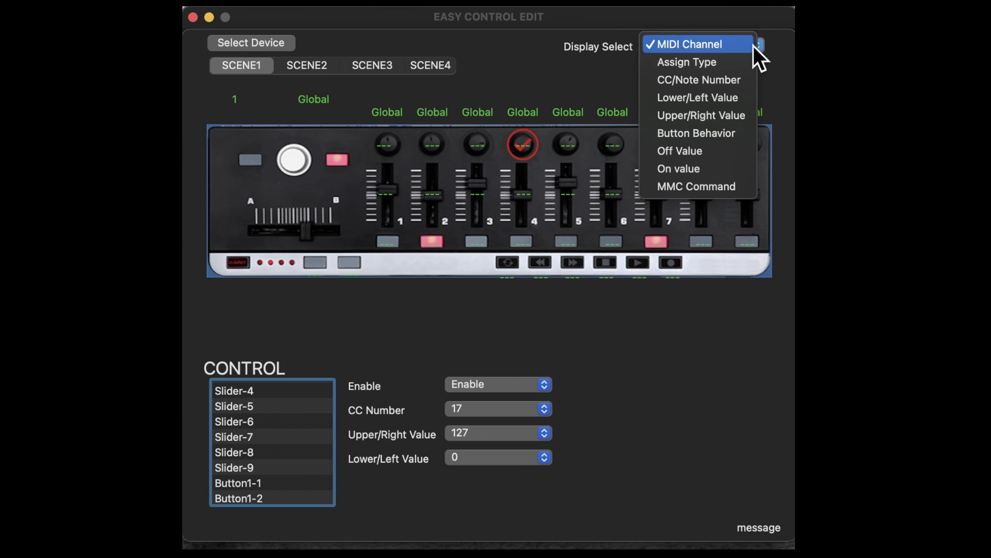
left_click(745, 66)
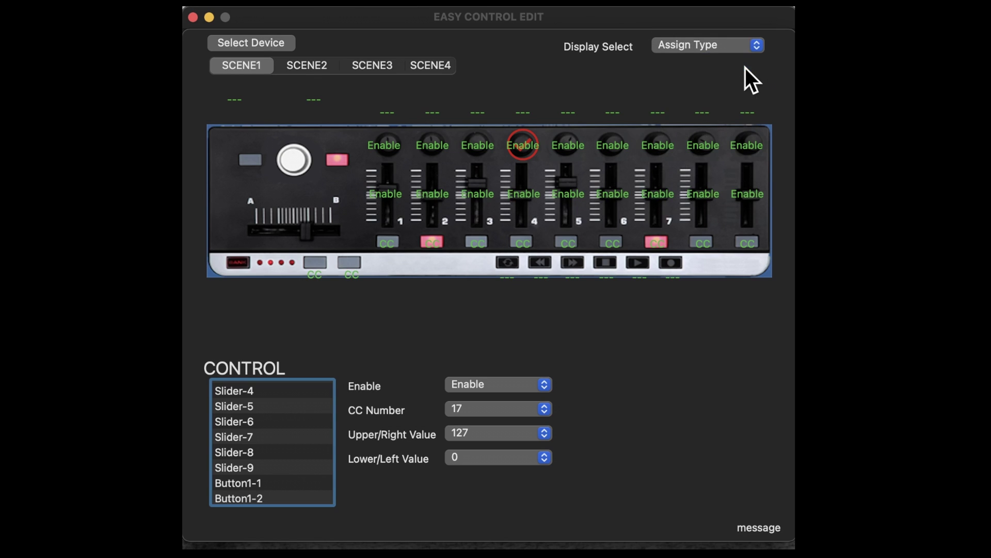
left_click(757, 45)
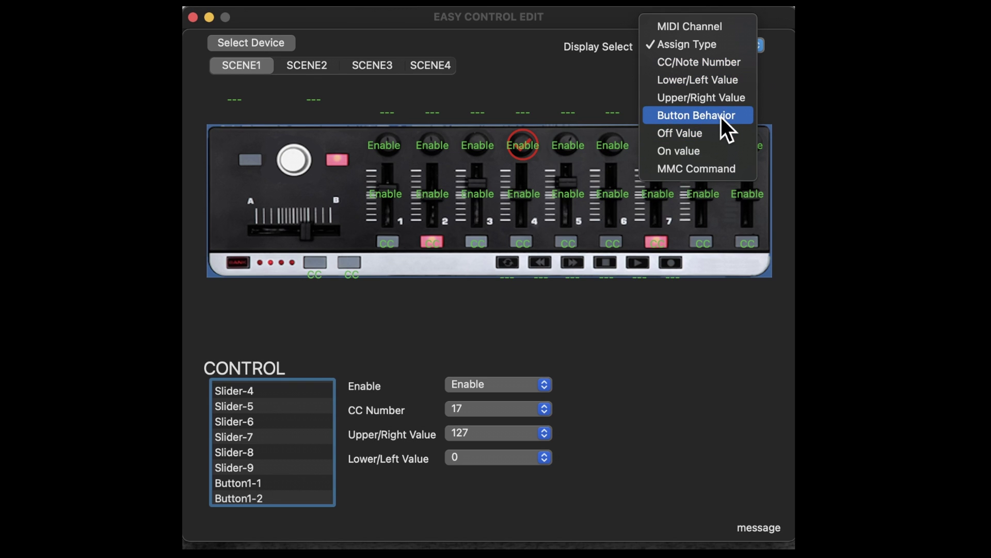
key("Escape")
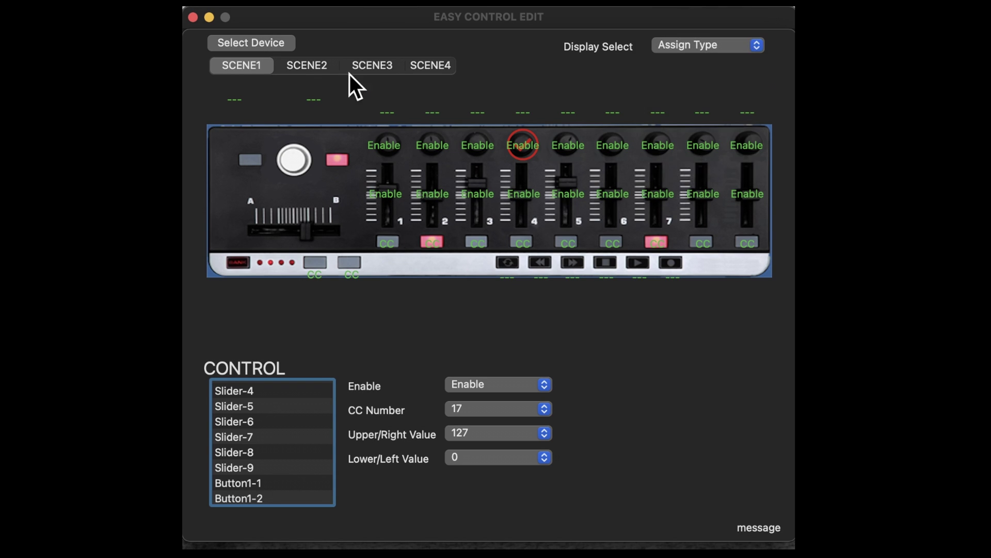
Browse SCENE2, SCENE3 and SCENE4, then return to SCENE1.
left_click(316, 63)
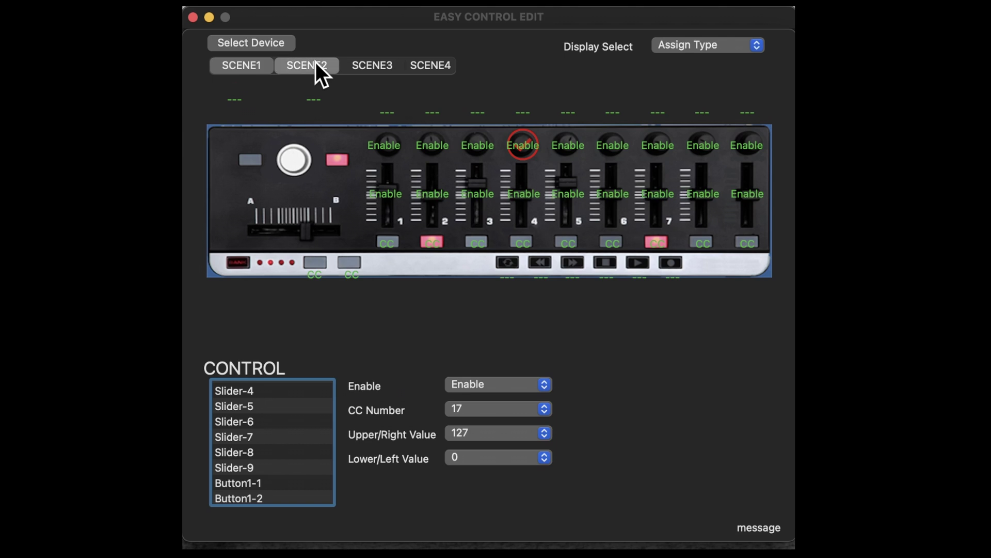
left_click(364, 63)
left_click(437, 65)
left_click(381, 64)
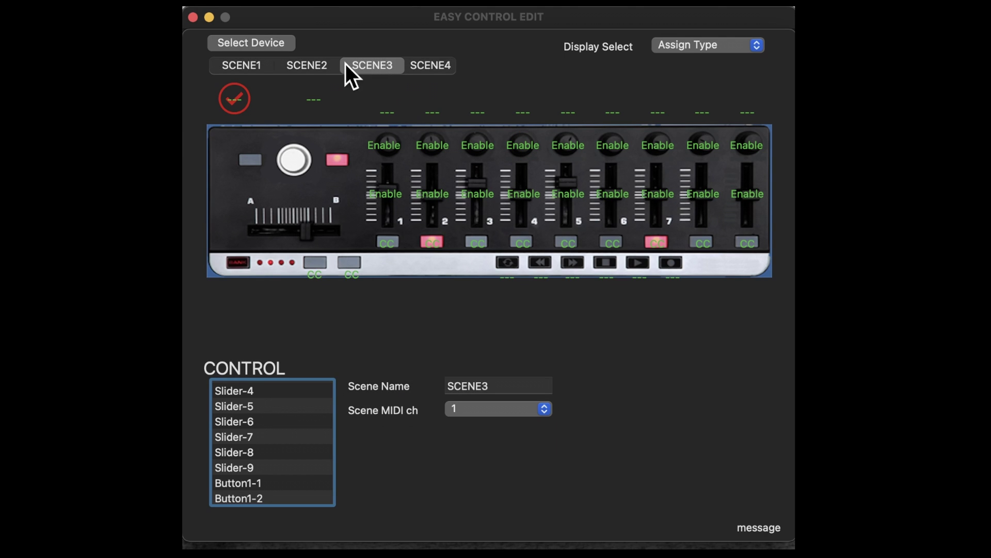
left_click(313, 65)
left_click(252, 66)
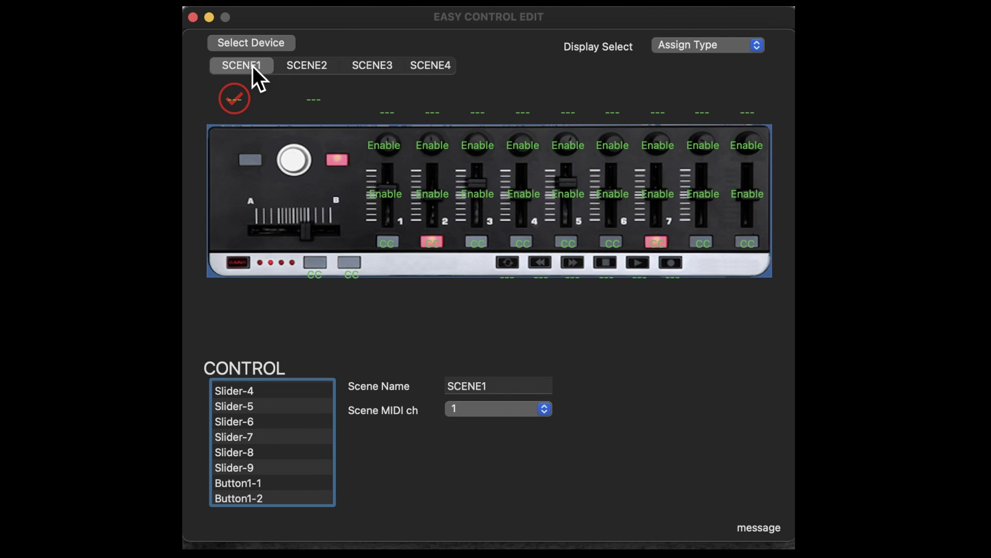
In the Common scene, keep Mod Button-1 Momentary, sending CC 1 with on 127 and off 0.
scroll(289, 414, "up", 10)
left_click(292, 393)
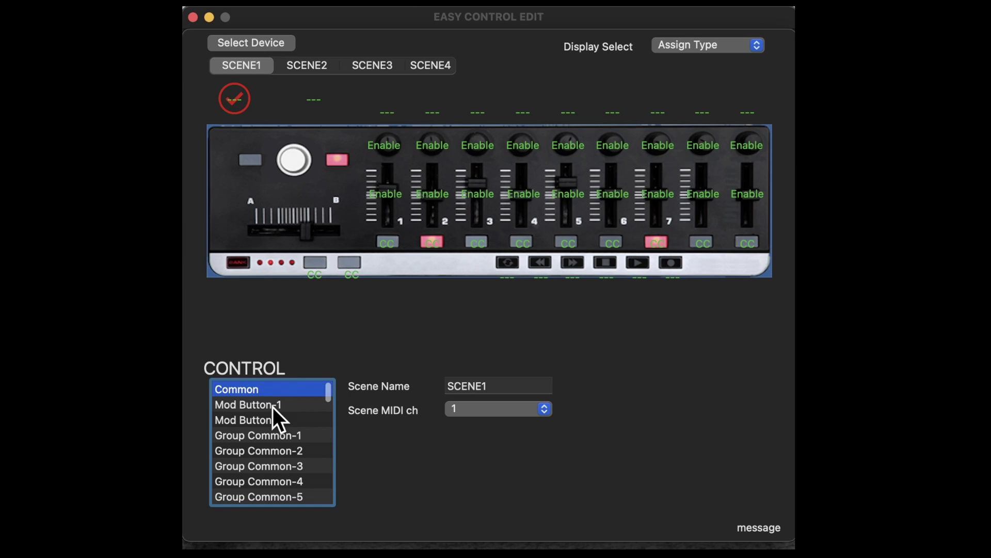
left_click(273, 405)
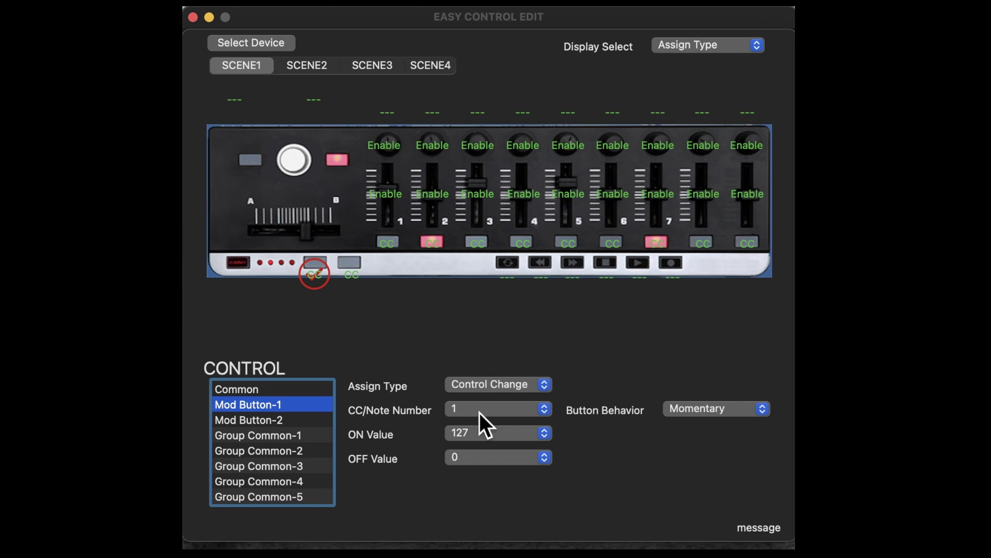
left_click(730, 410)
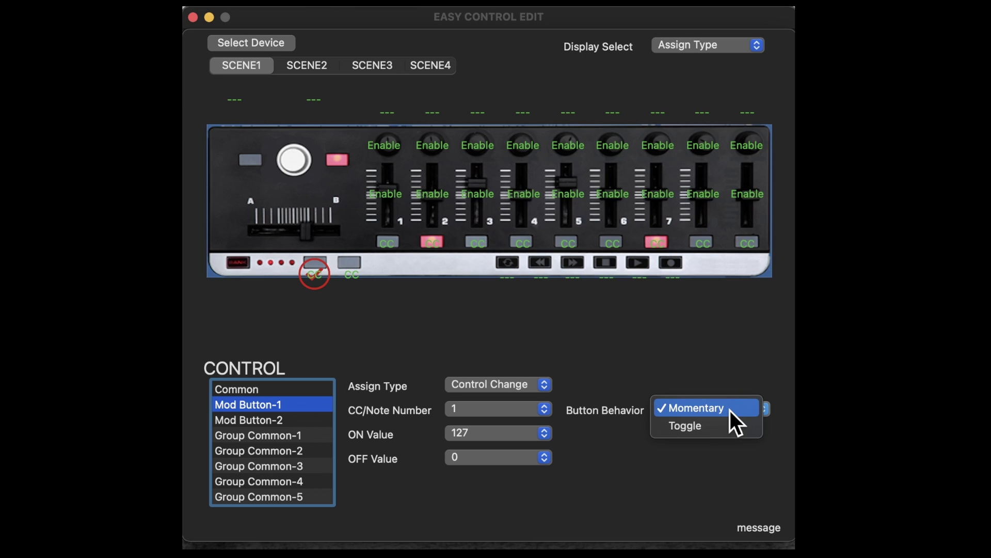
left_click(730, 411)
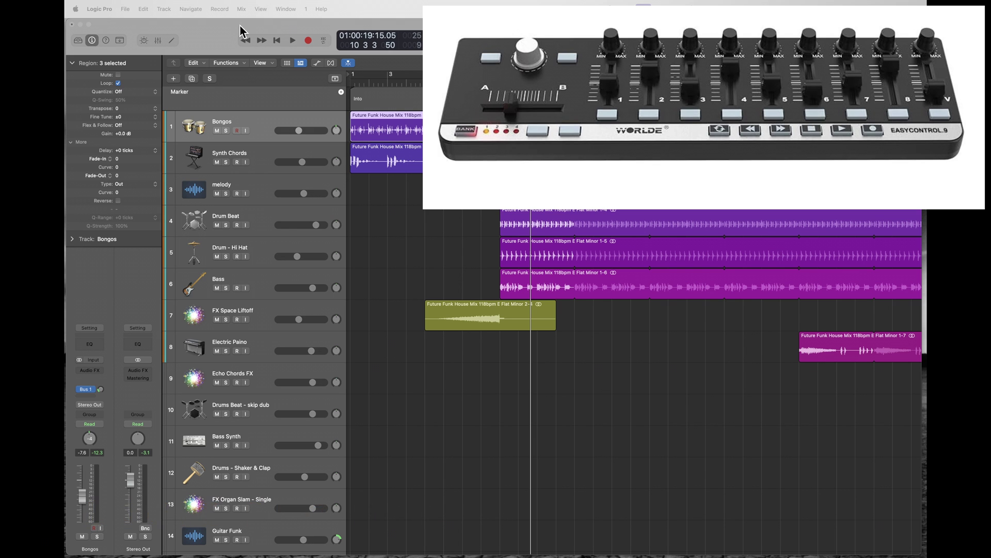
Show Logic's mixer, nudge Bongos down to -3.2 dB, and open Controller Assignments.
left_click(206, 32)
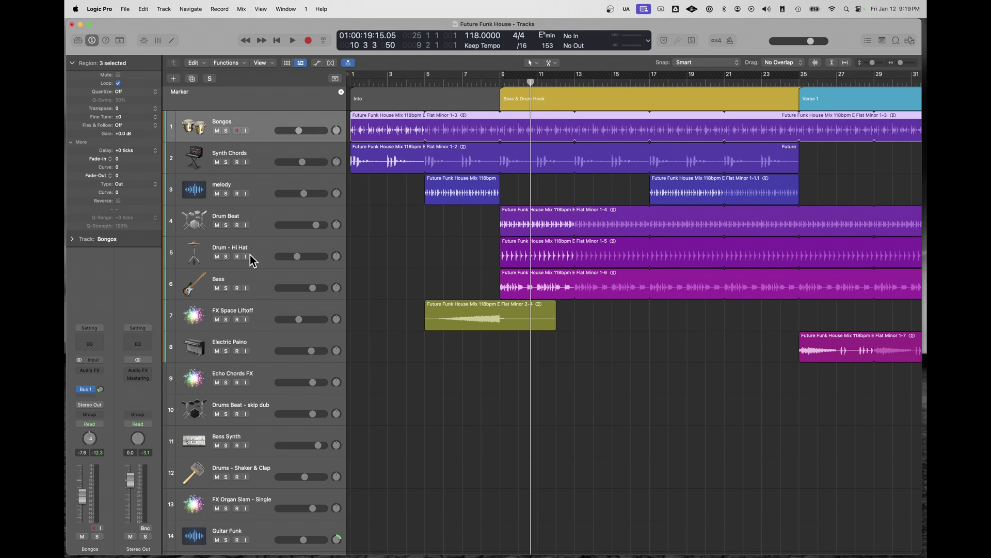
key("x")
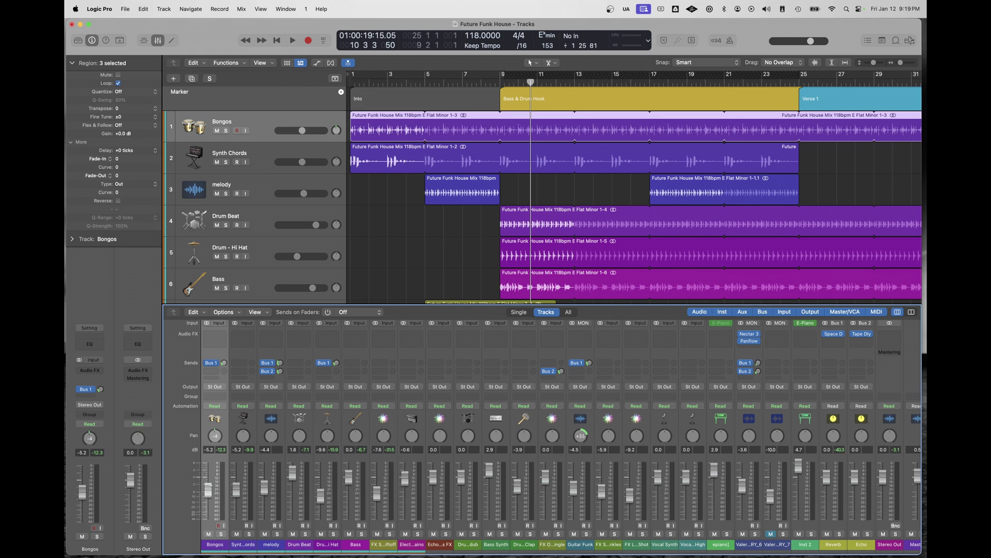
left_click_drag(208, 483, 215, 477)
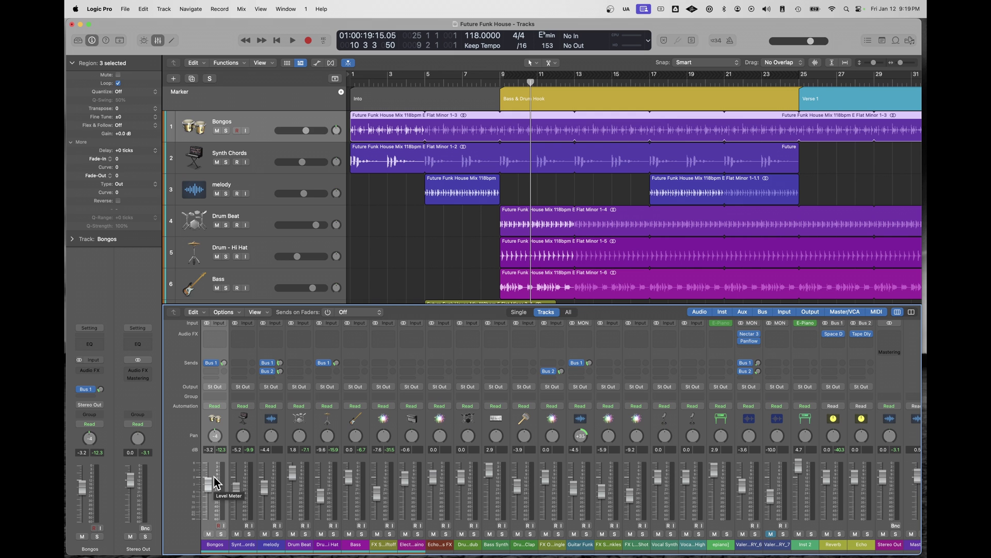
key("shift+alt+k")
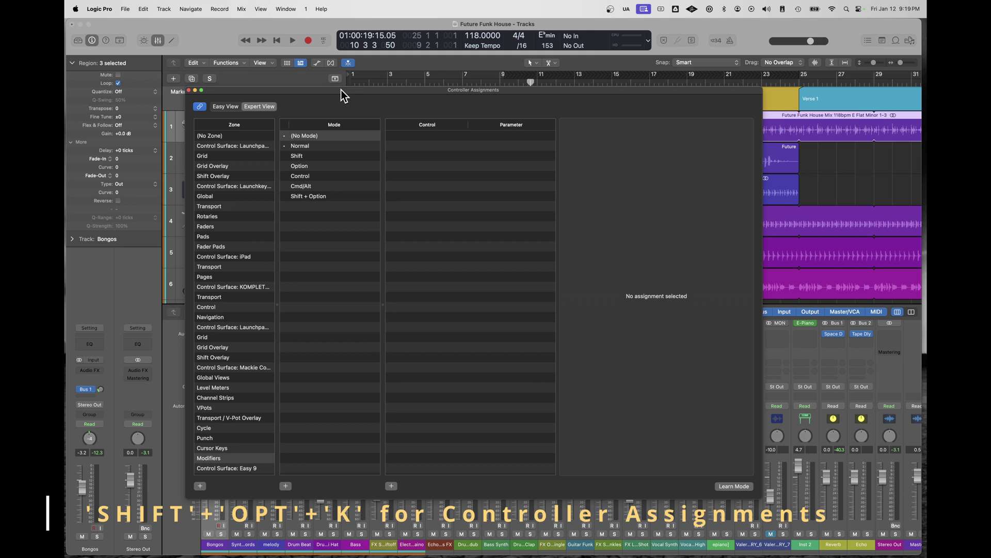
Select the Control Surface: Easy 9 zone, set Bongos to 0.0 dB, and learn CC 3 as track volume.
left_click(236, 469)
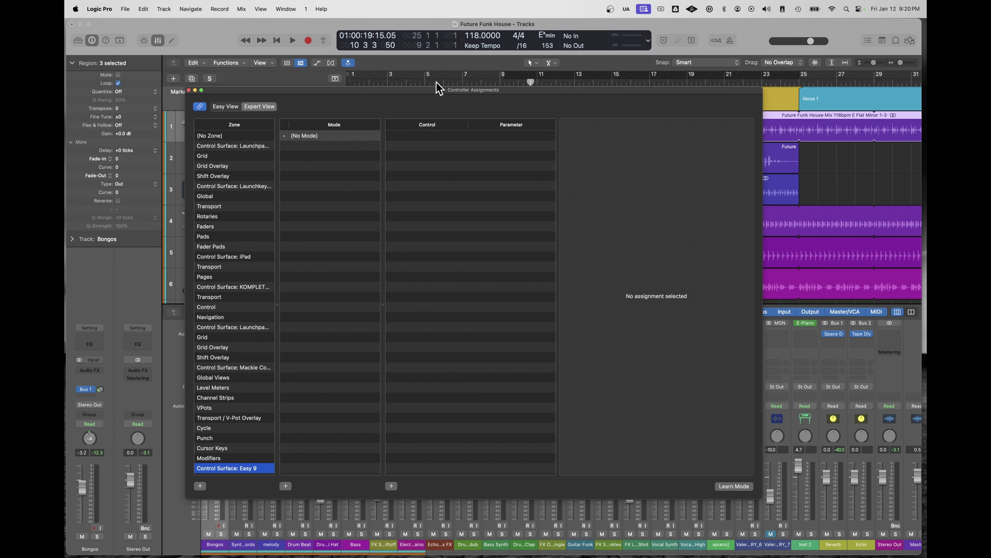
left_click_drag(422, 91, 490, 70)
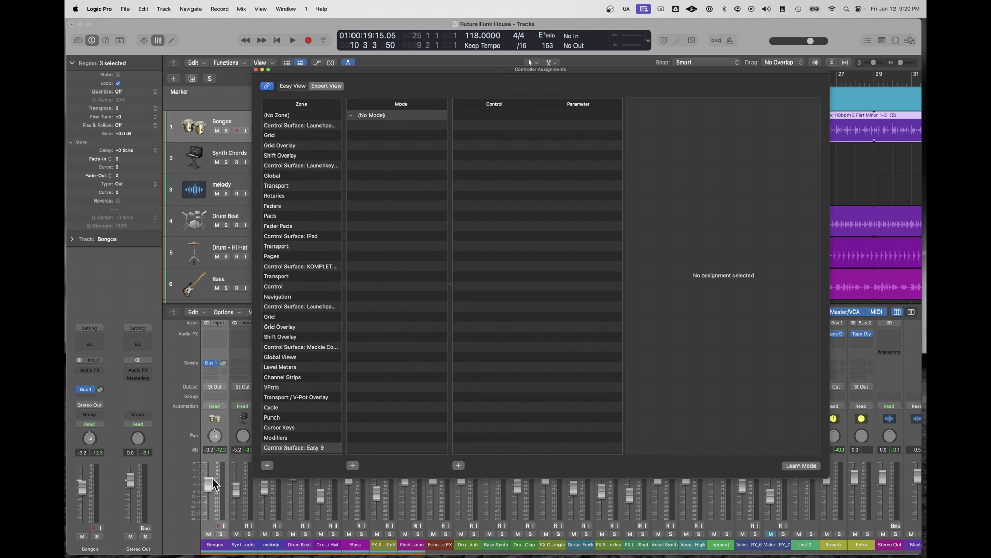
left_click_drag(211, 489, 212, 483)
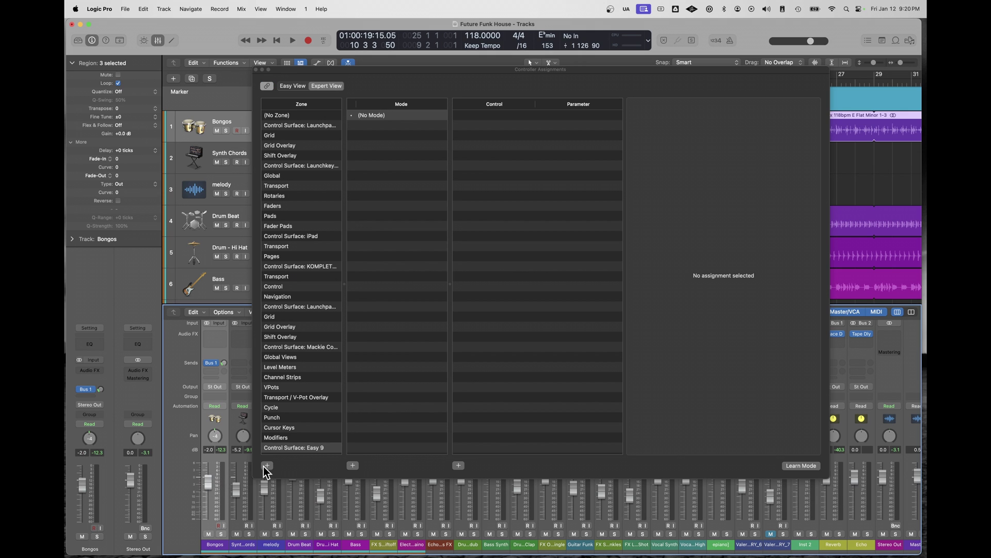
left_click(801, 465)
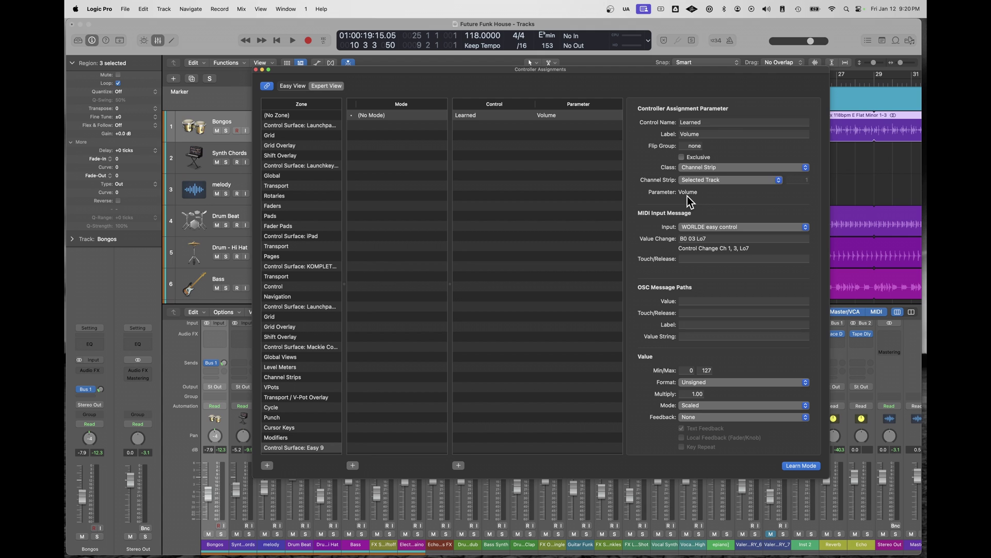
Complete the volume assignment and learn the controller's CC 14 knob as track pan.
left_click(796, 466)
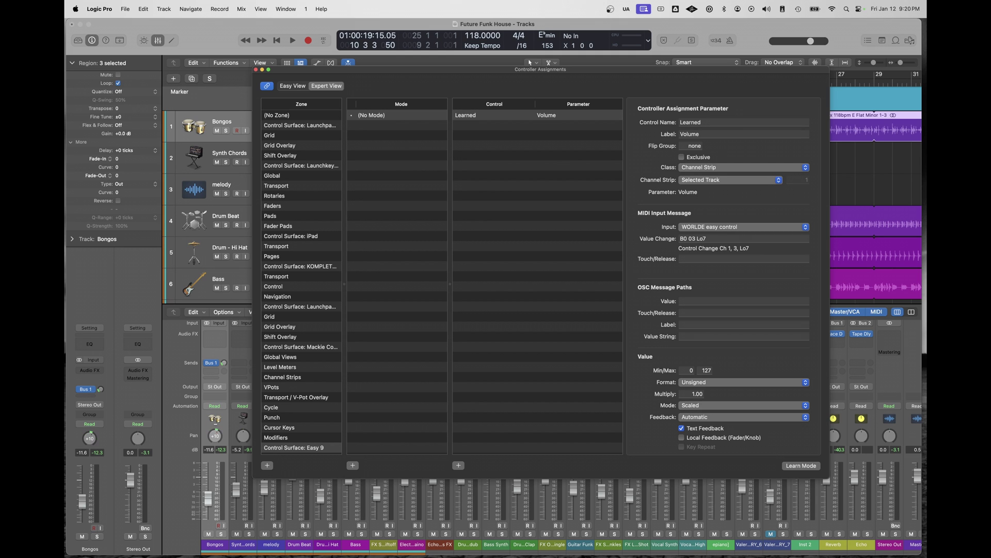
left_click(803, 466)
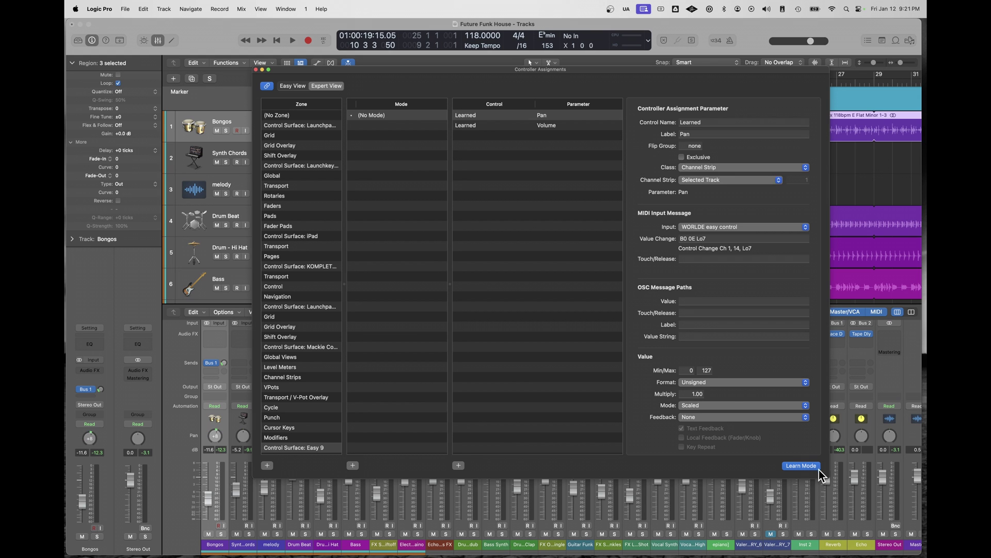
left_click(811, 467)
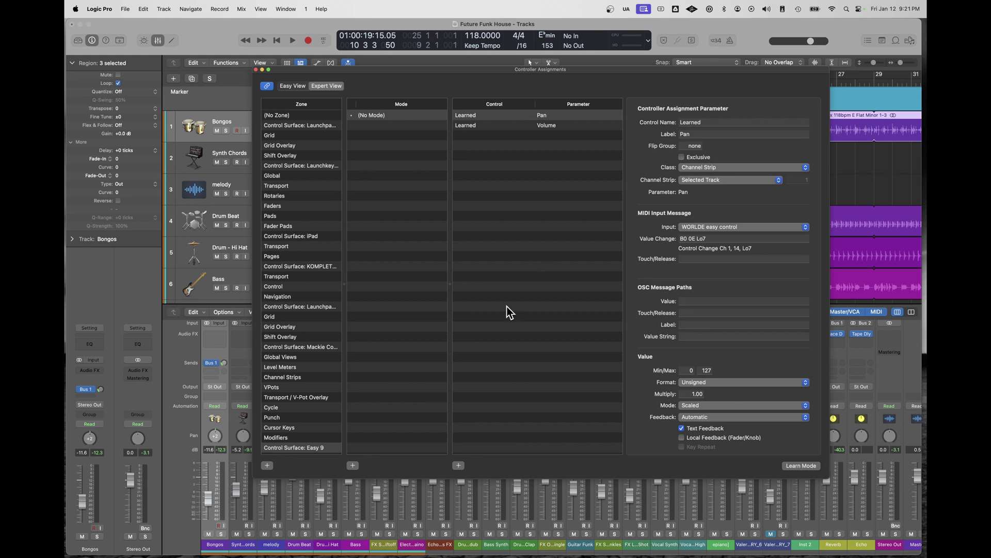
Learn the controller's CC 45 button as Logic's Play command.
left_click(293, 41)
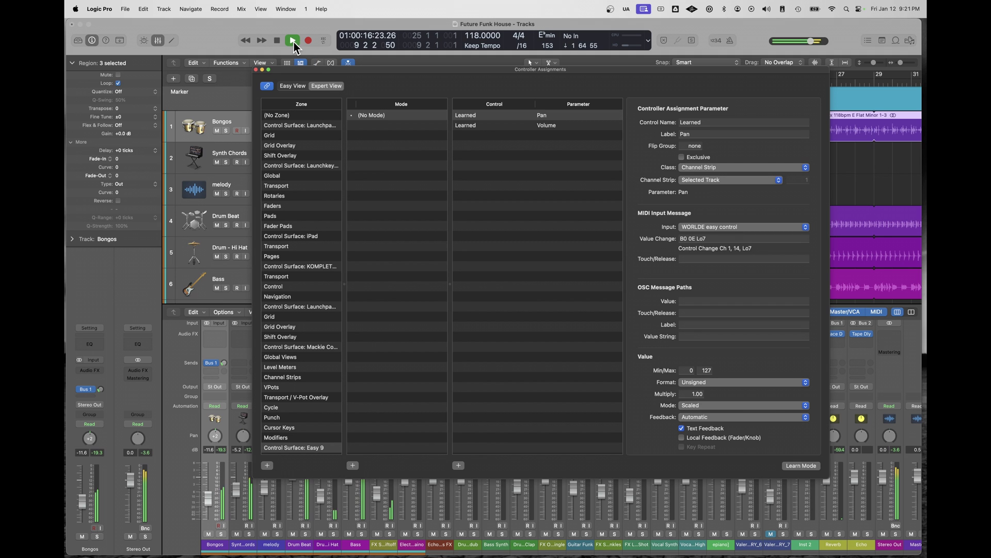
left_click(801, 466)
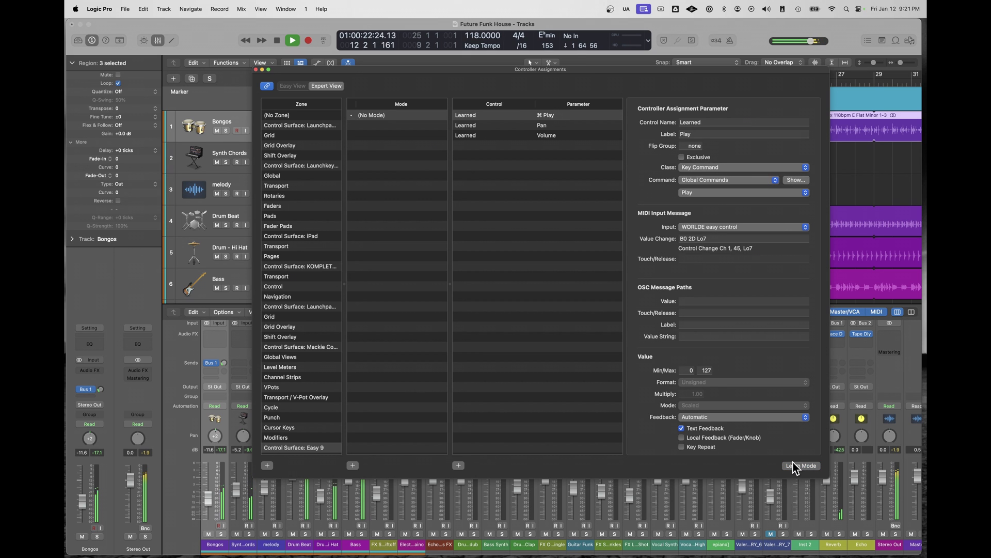
left_click(278, 41)
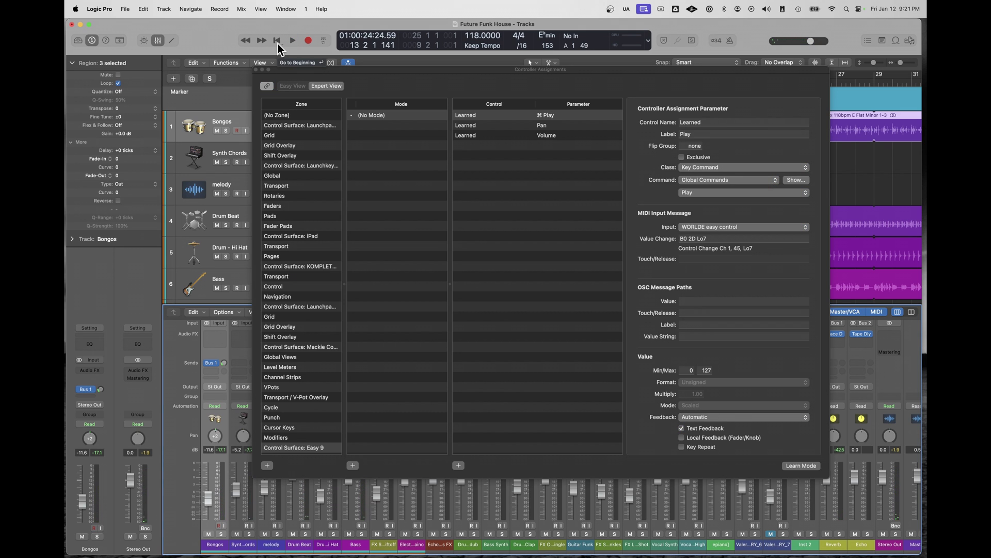
Learn the controller's Stop and Rewind buttons for Logic's transport.
left_click(804, 467)
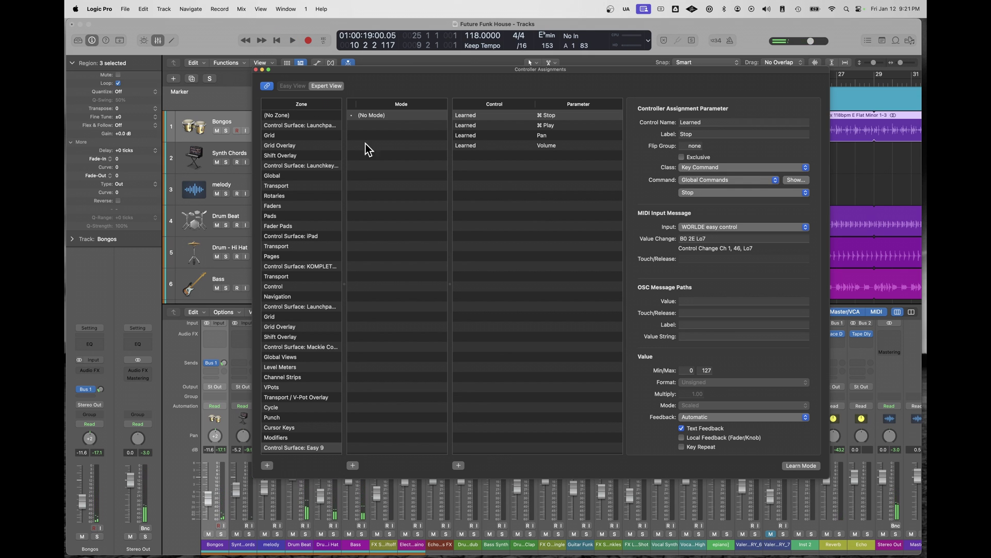
left_click(246, 42)
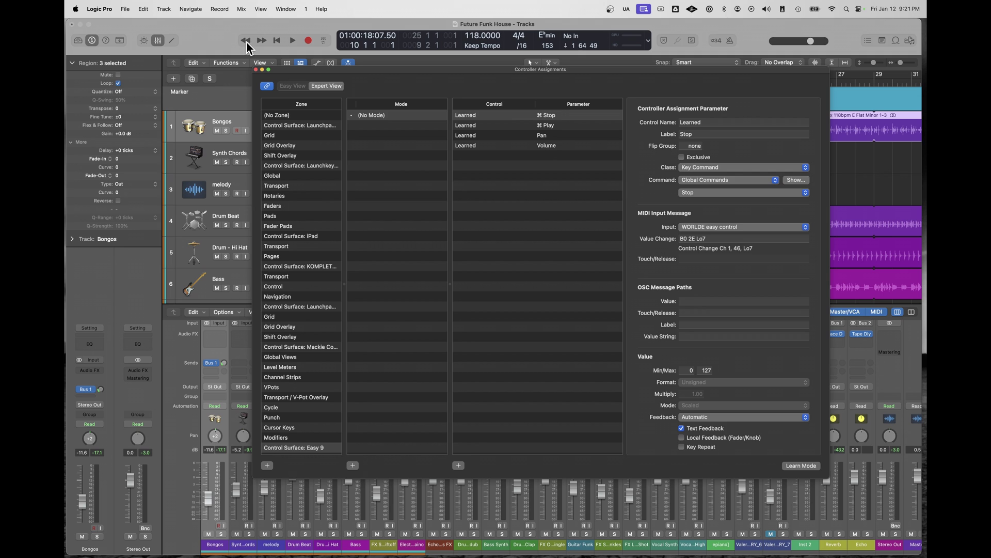
left_click(801, 466)
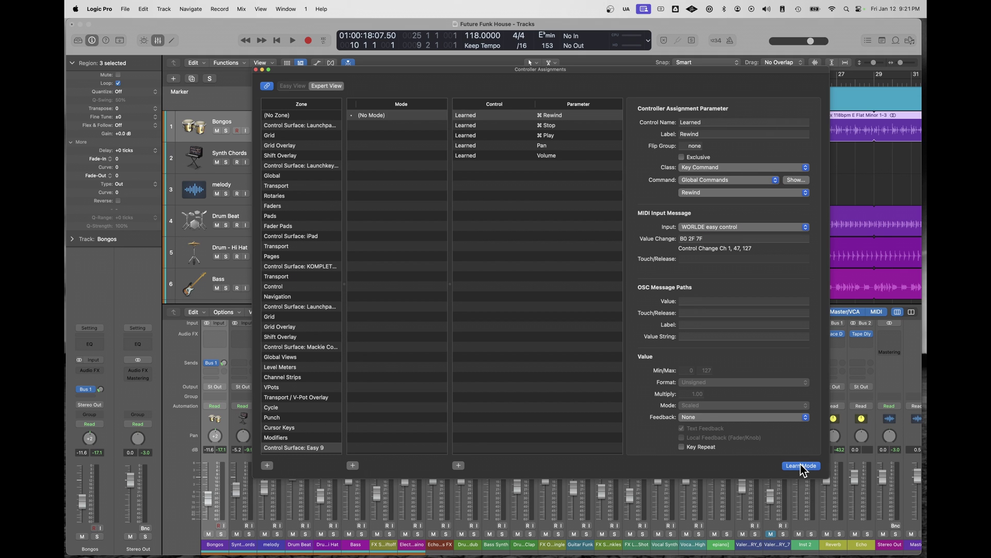
left_click(801, 465)
Learn the controller's CC 48 button as Forward, then close Controller Assignments.
left_click(261, 41)
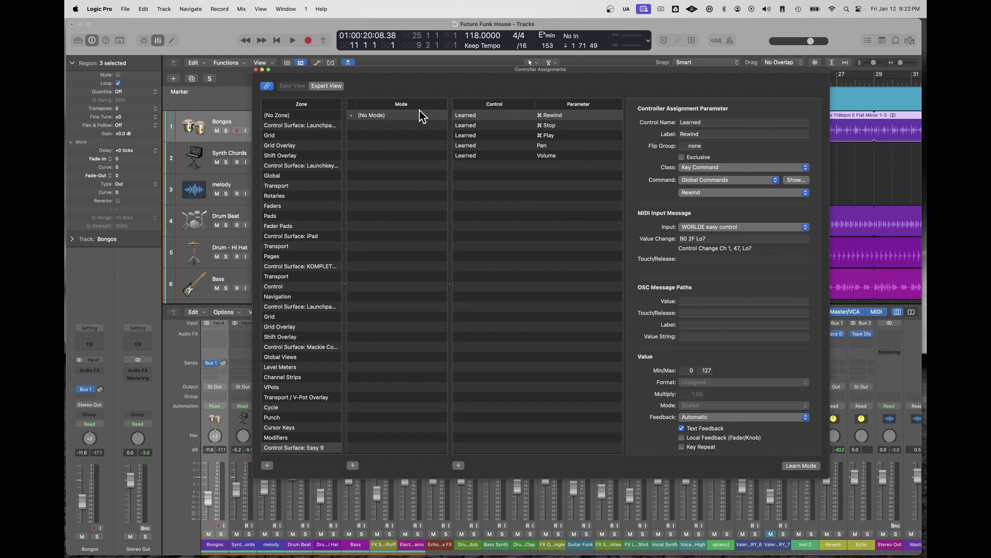
left_click(802, 466)
left_click(801, 466)
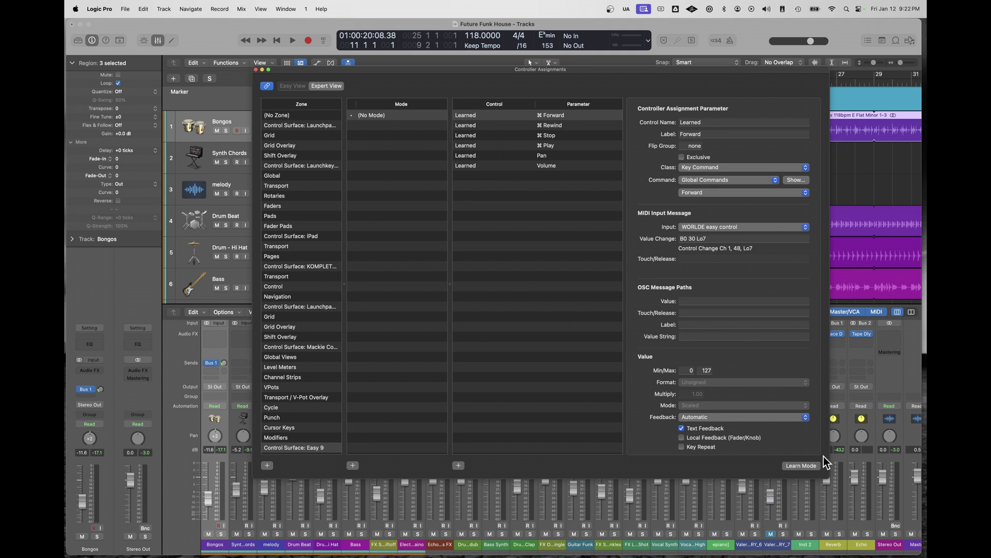
left_click(256, 69)
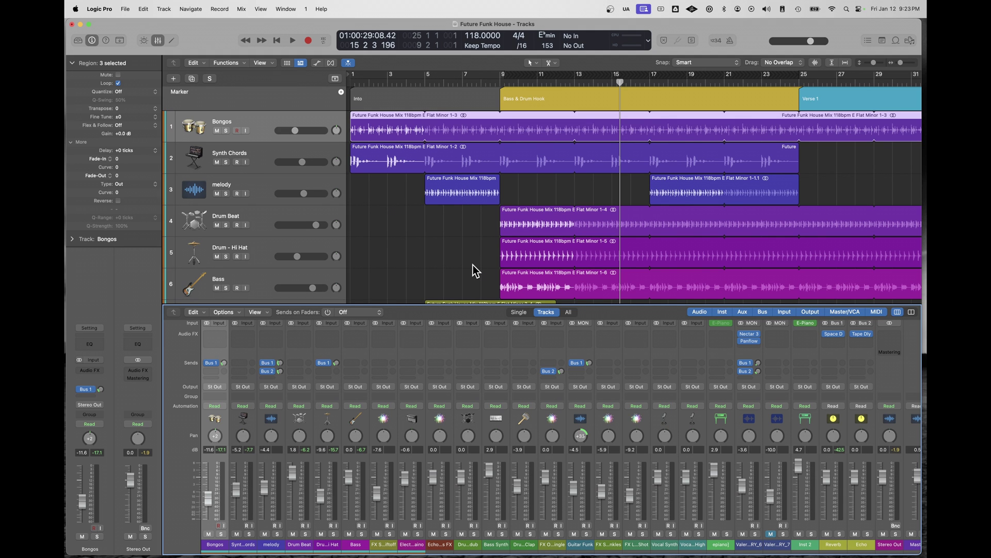
Hide the mixer and move the playhead back near bar 1.
key("Return")
key("x")
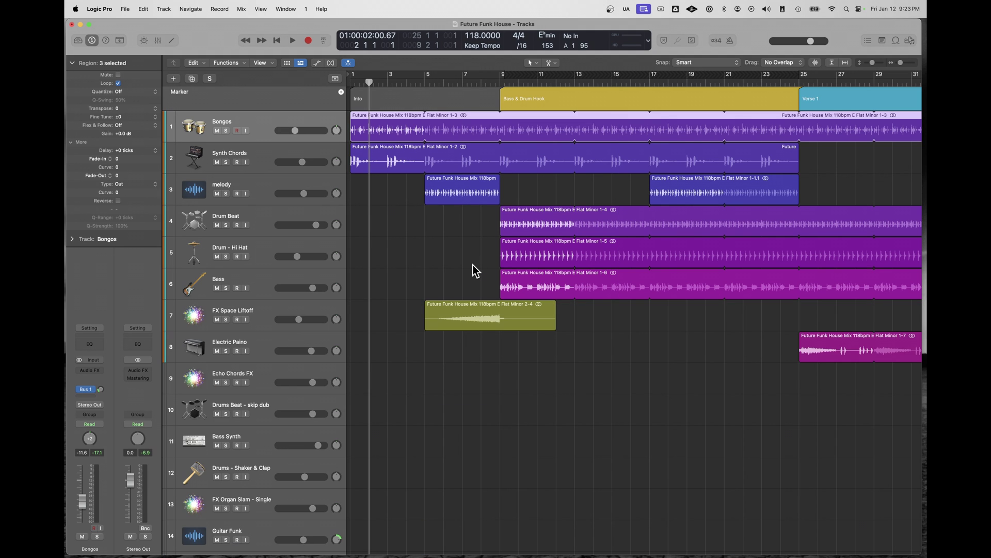